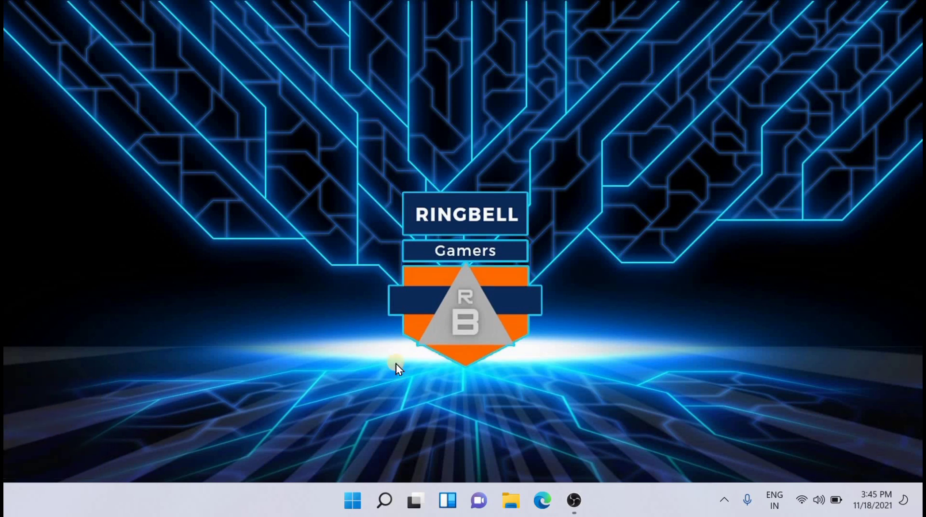
- Go to Windows Update's Advanced options in Settings and scroll down to Additional options
click(357, 507)
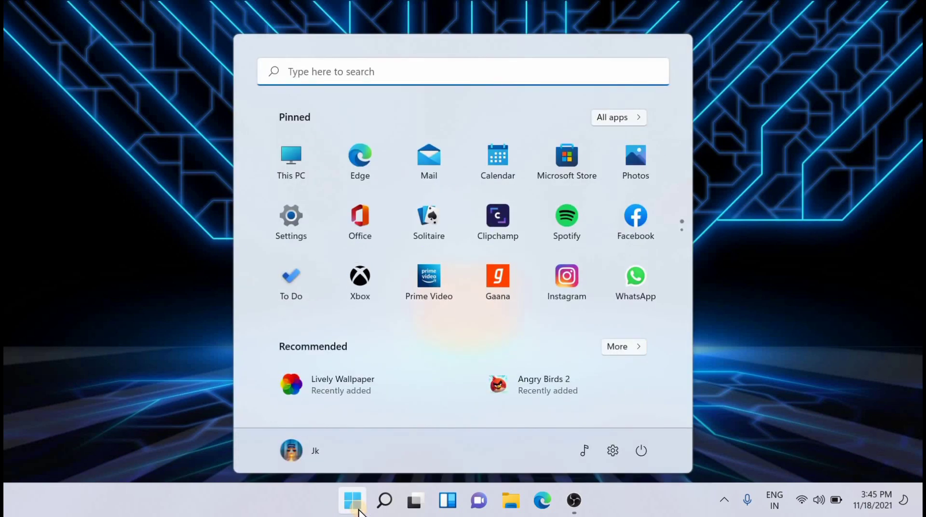
click(304, 227)
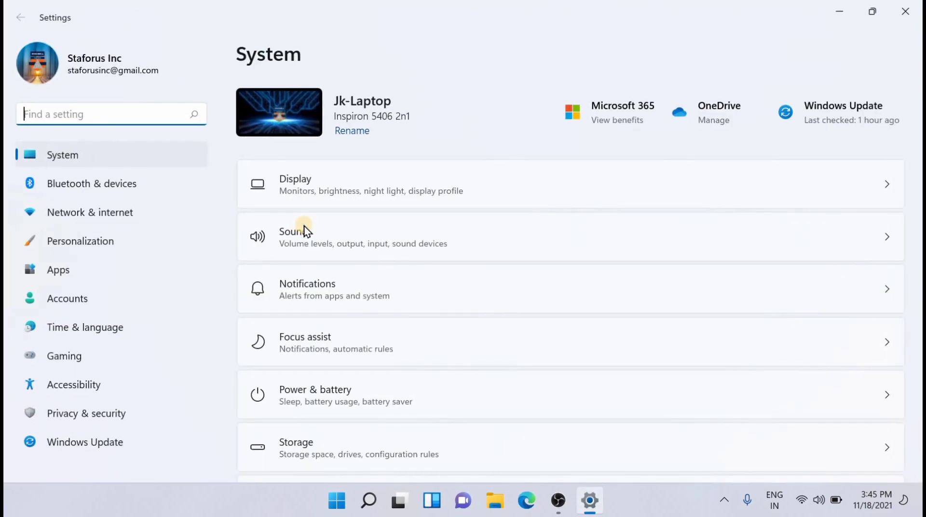
click(112, 448)
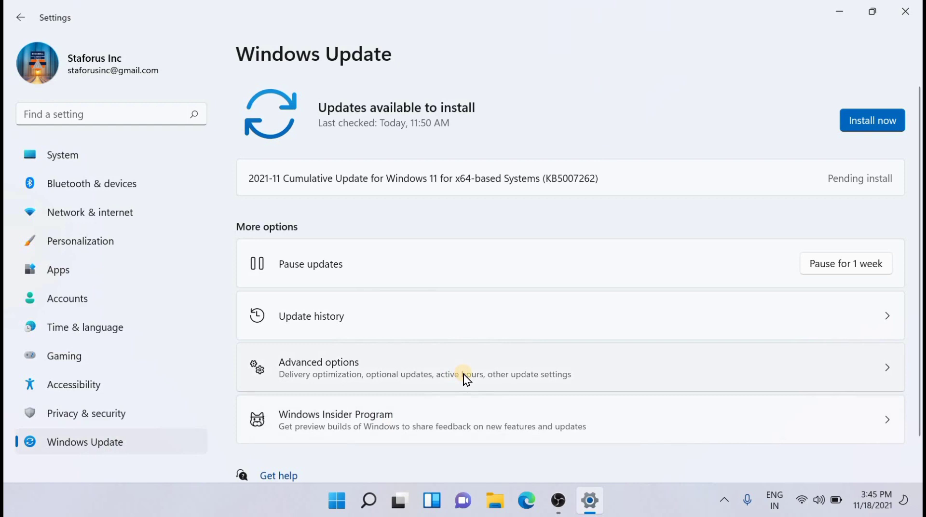
click(521, 376)
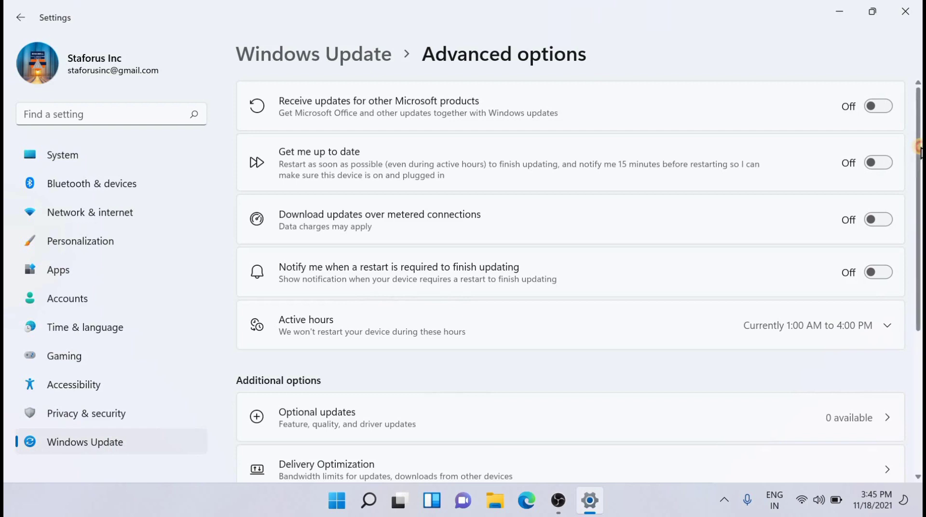
drag(920, 153, 913, 266)
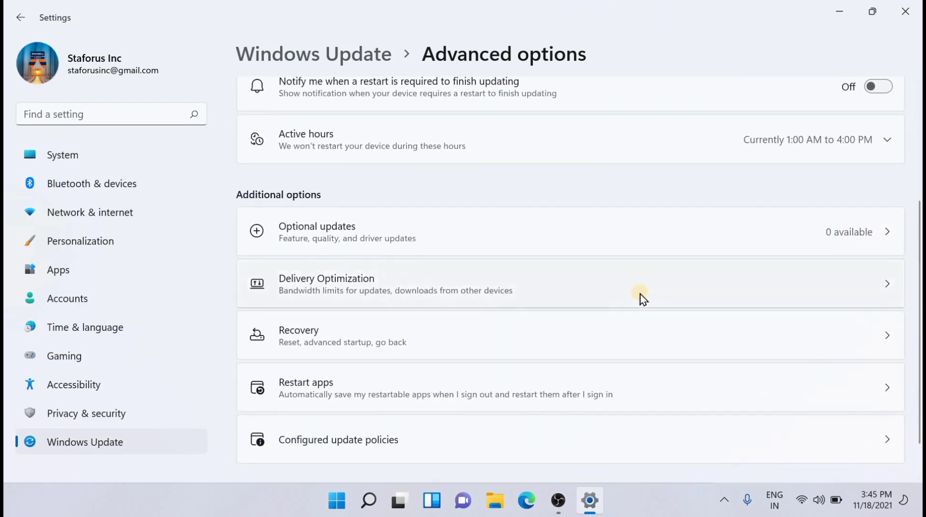
- In Delivery Optimization, turn off 'Allow downloads from other PCs' and open its Advanced options
click(601, 292)
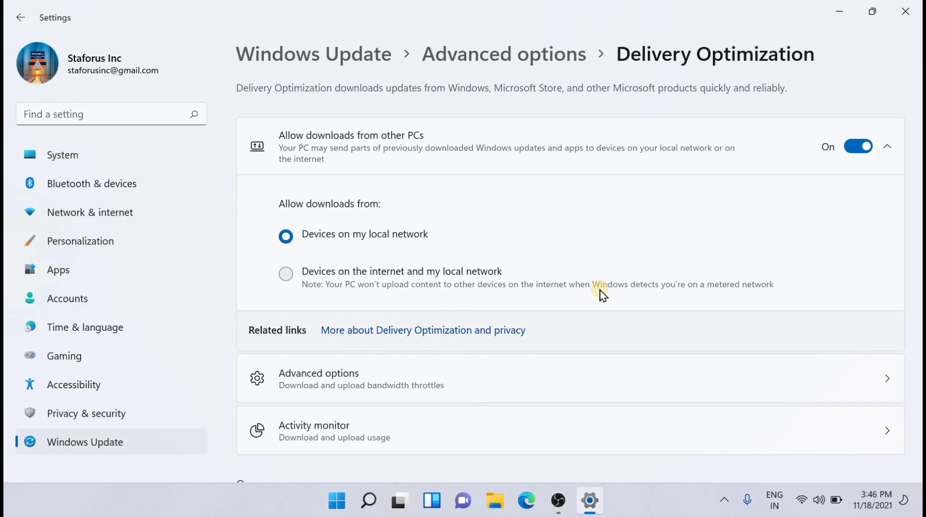
click(857, 147)
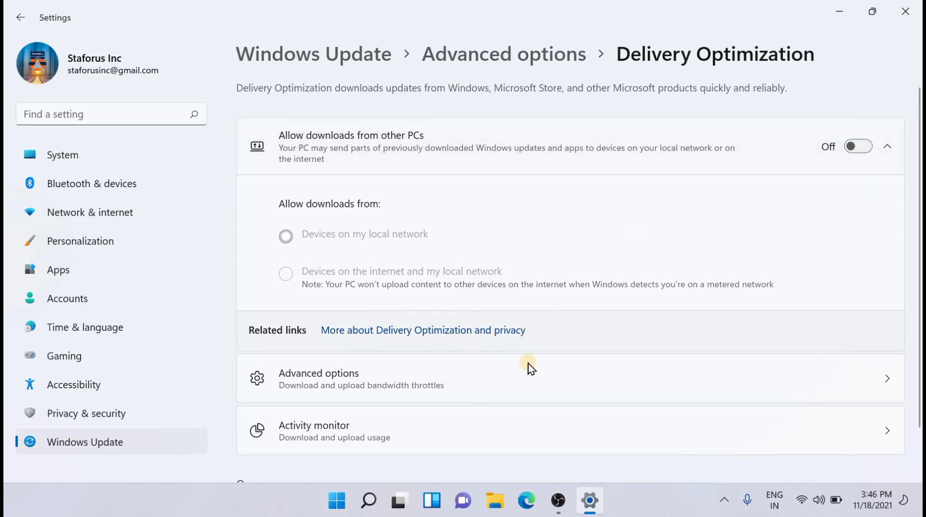
click(523, 378)
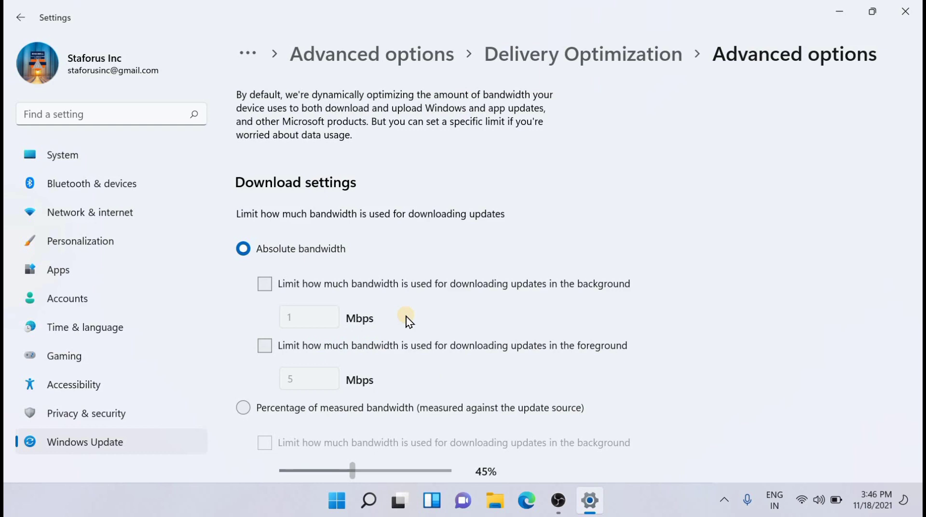
- Tick the absolute limits: 1 Mbps for background and 5 Mbps for foreground downloads
click(265, 291)
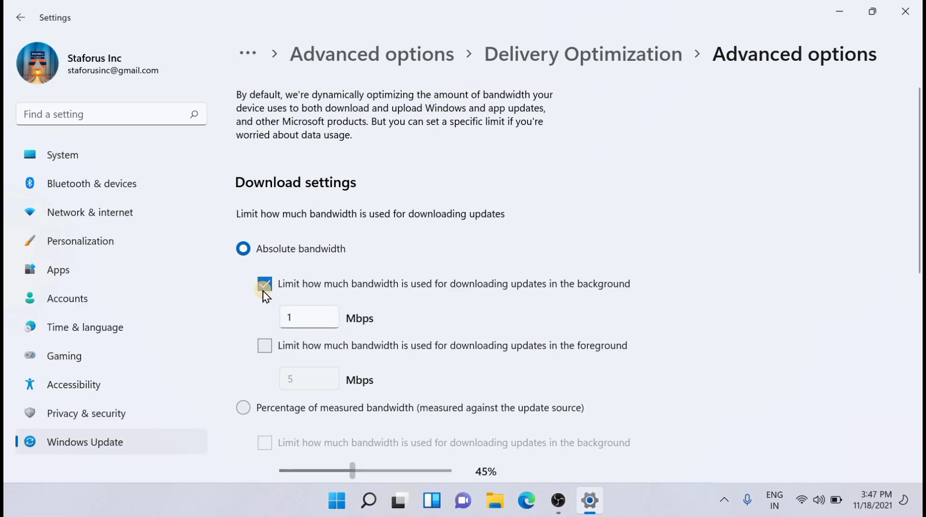
click(263, 349)
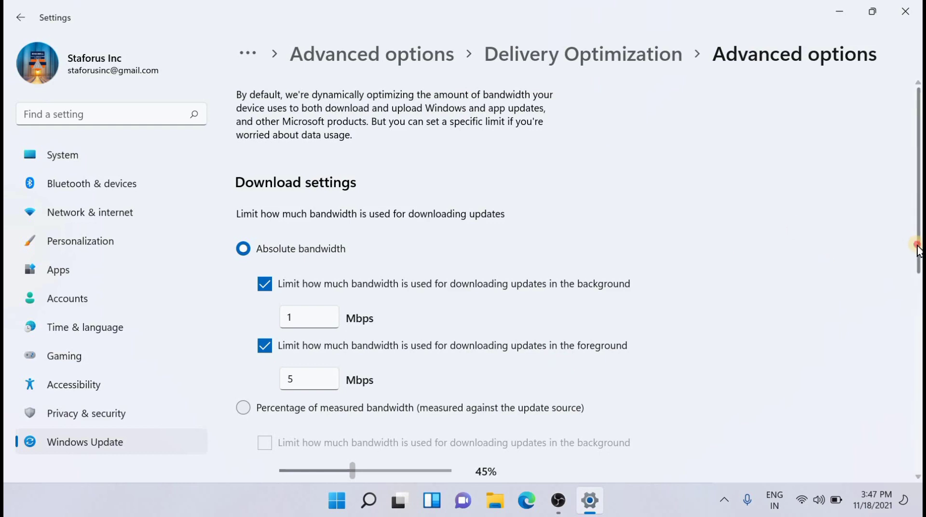
scroll(917, 248, down, 5)
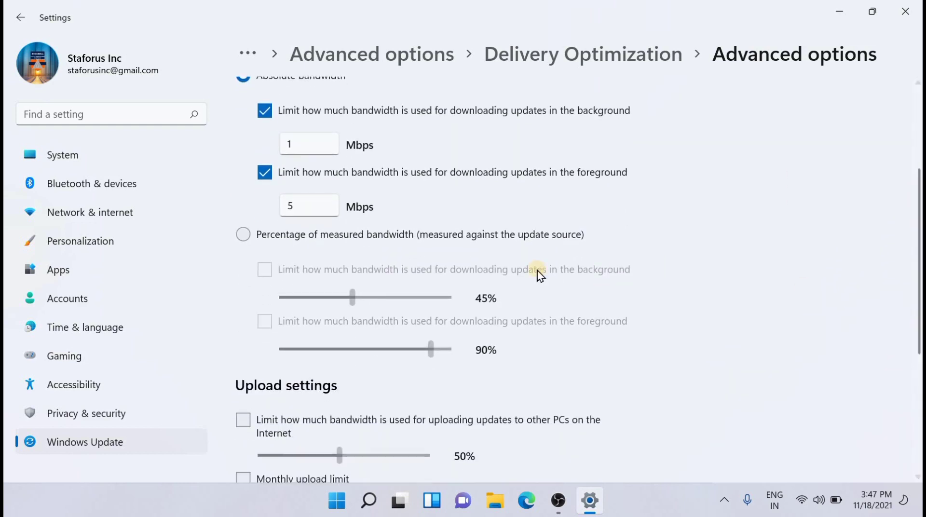
- Set percentage limits of 45% background and 100% foreground, then close Settings
click(244, 234)
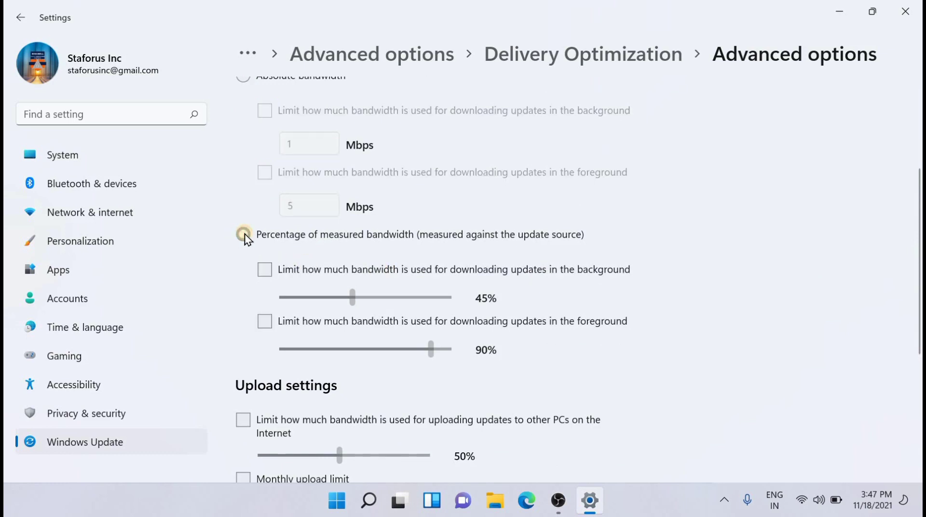
click(264, 270)
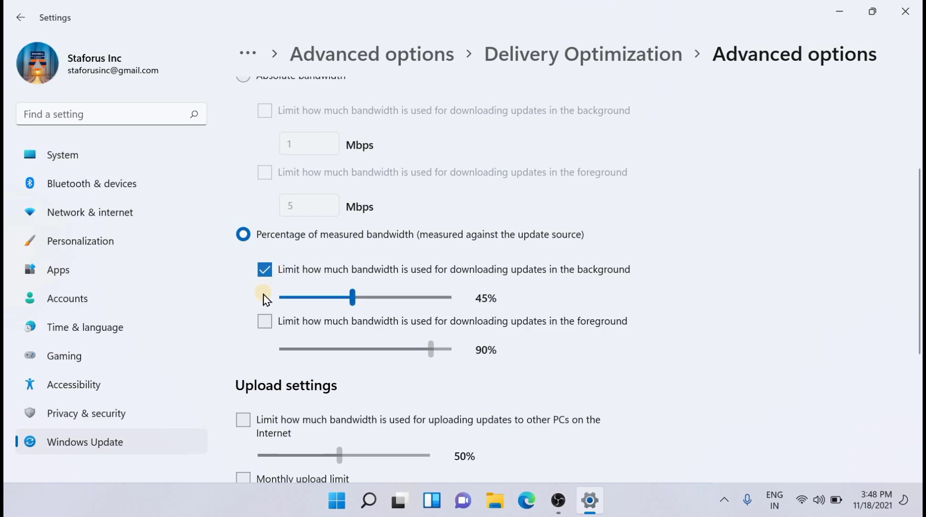
click(261, 321)
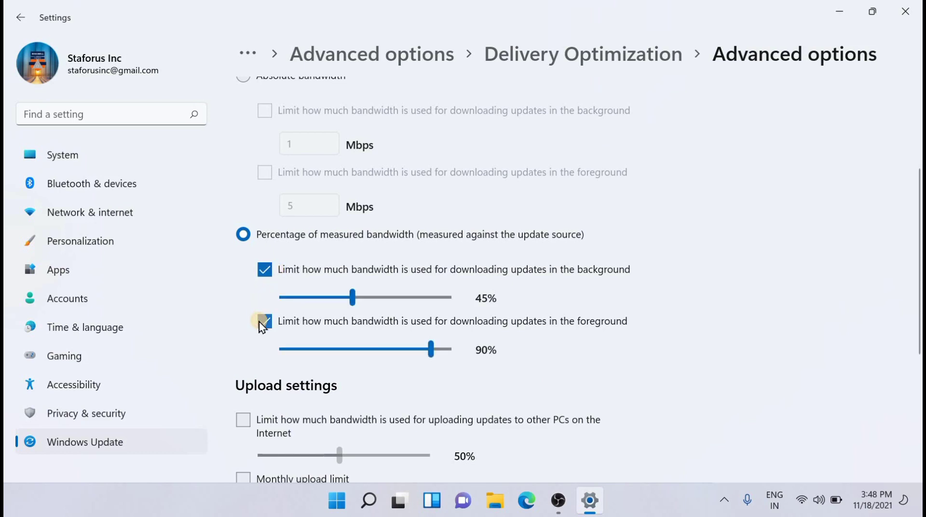
click(430, 350)
drag(430, 352, 455, 350)
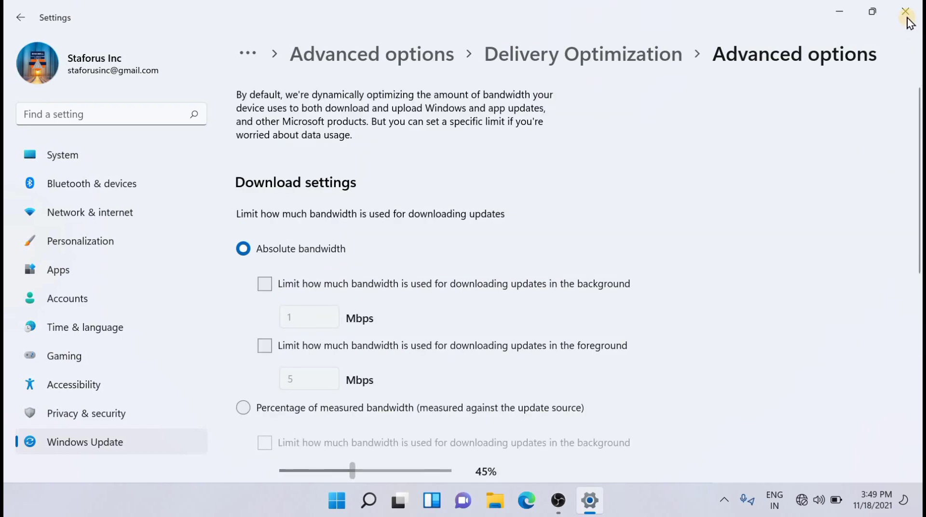
click(905, 15)
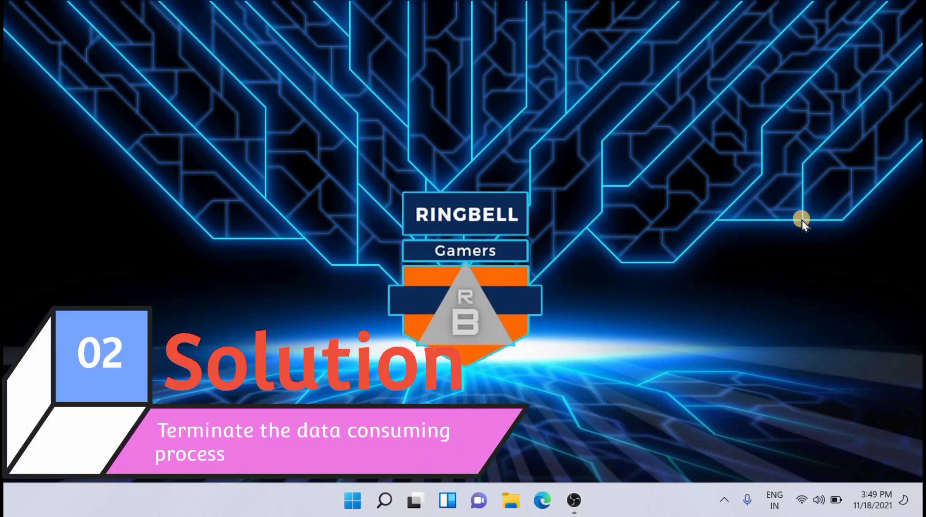
- Launch Task Manager from the Start right-click menu and show its Performance tab
right_click(359, 501)
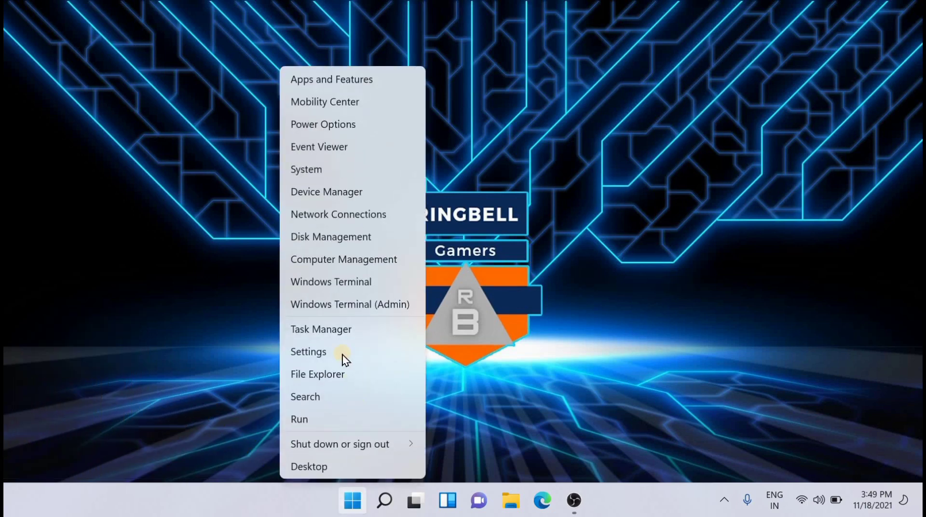
click(332, 321)
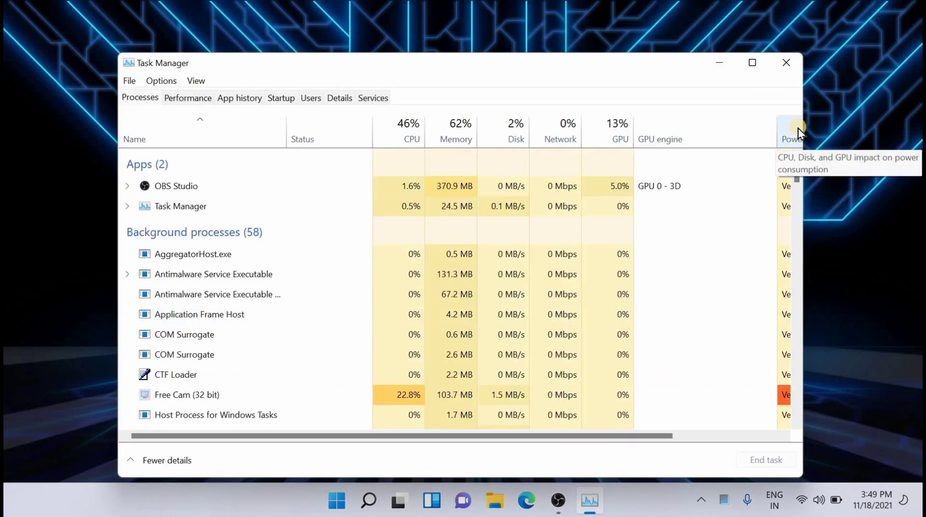
click(190, 100)
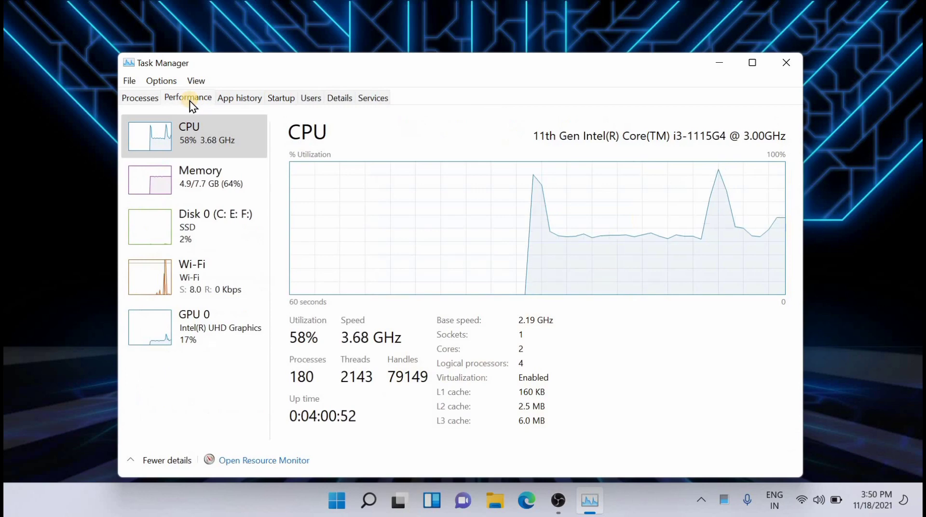
click(292, 461)
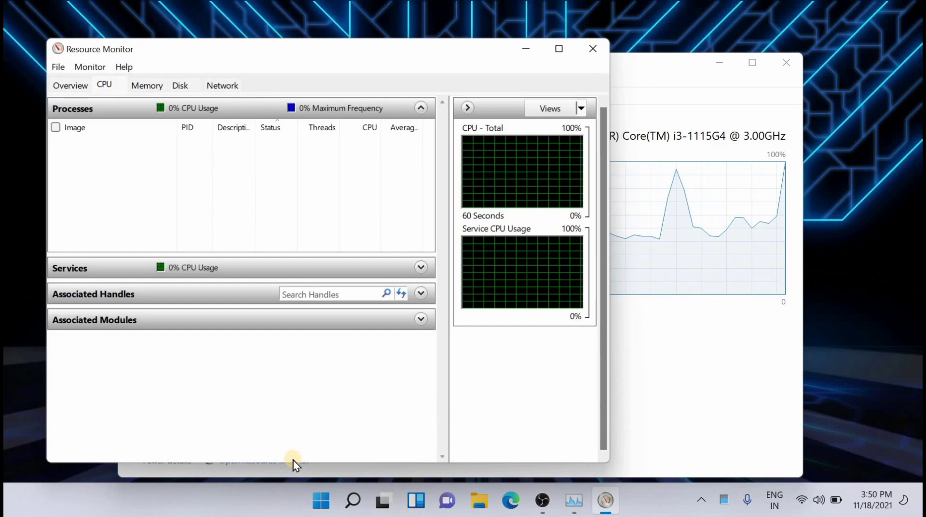
click(236, 91)
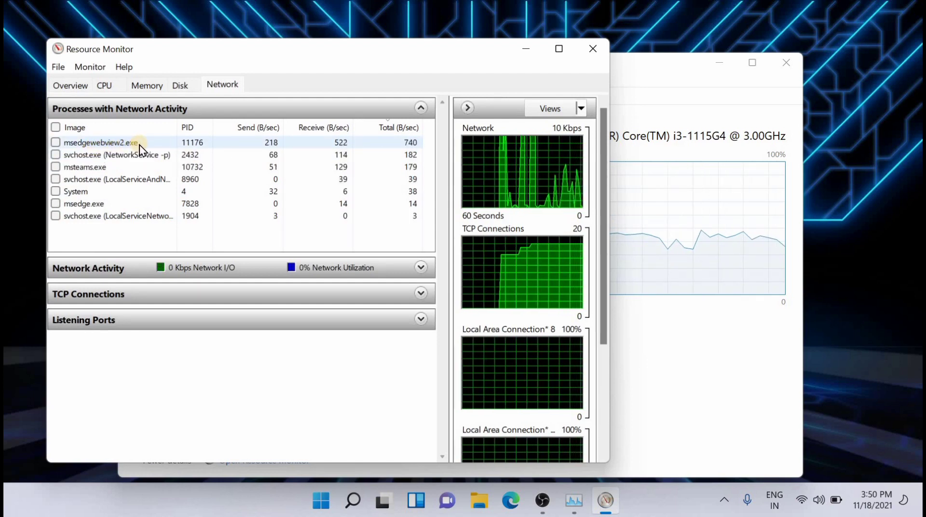
right_click(84, 142)
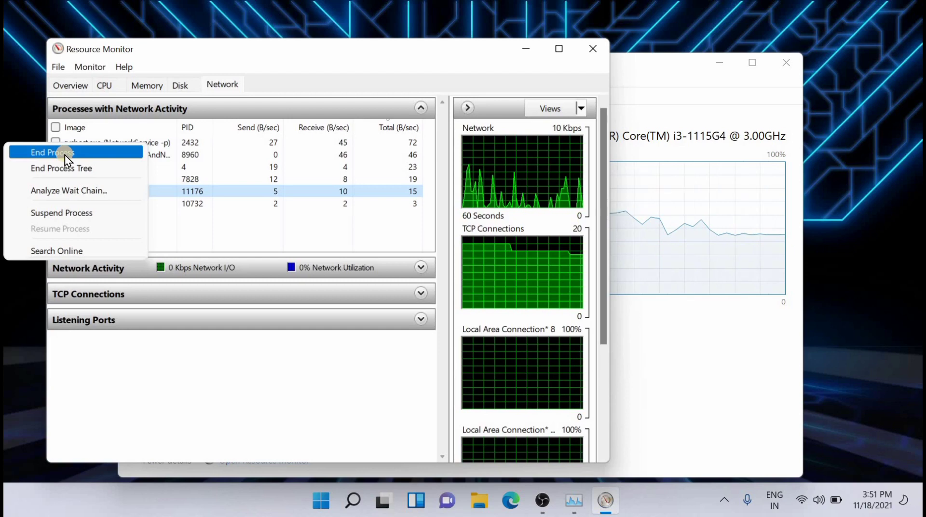
click(593, 49)
click(593, 48)
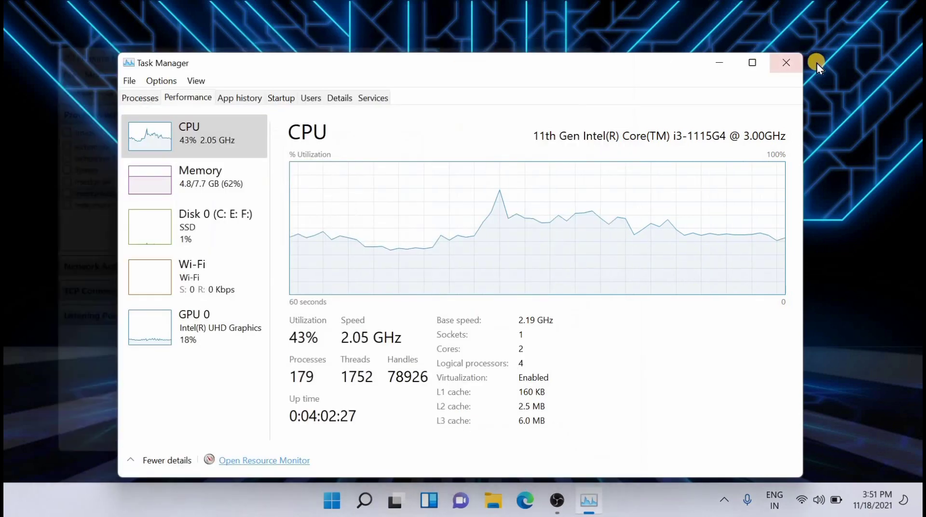
- Close Task Manager and launch Settings from the Start menu
click(791, 63)
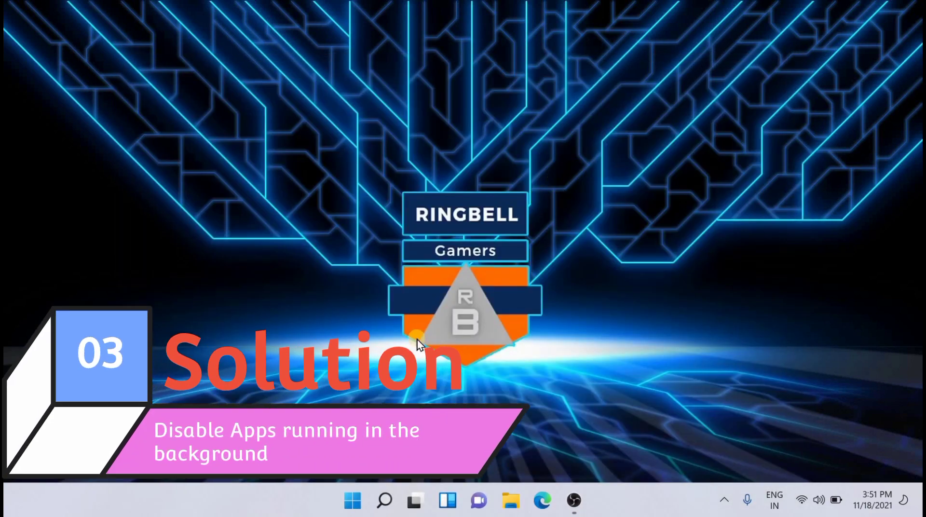
click(353, 502)
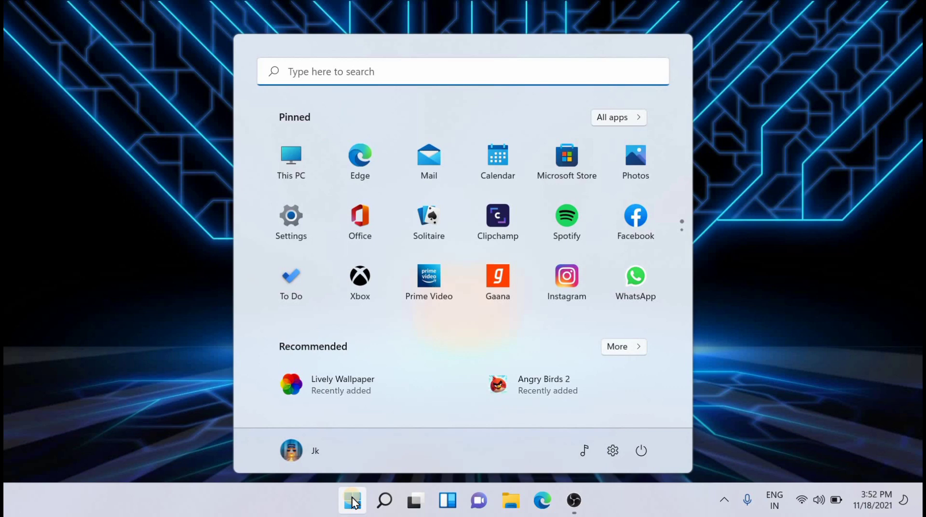
click(281, 237)
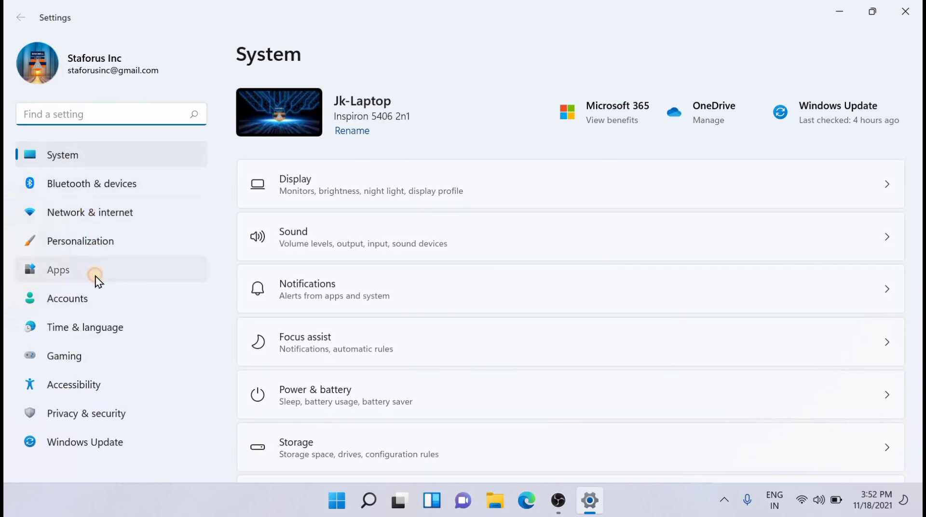
- Open the installed apps list under Apps and scroll down to Lively Wallpaper
click(96, 277)
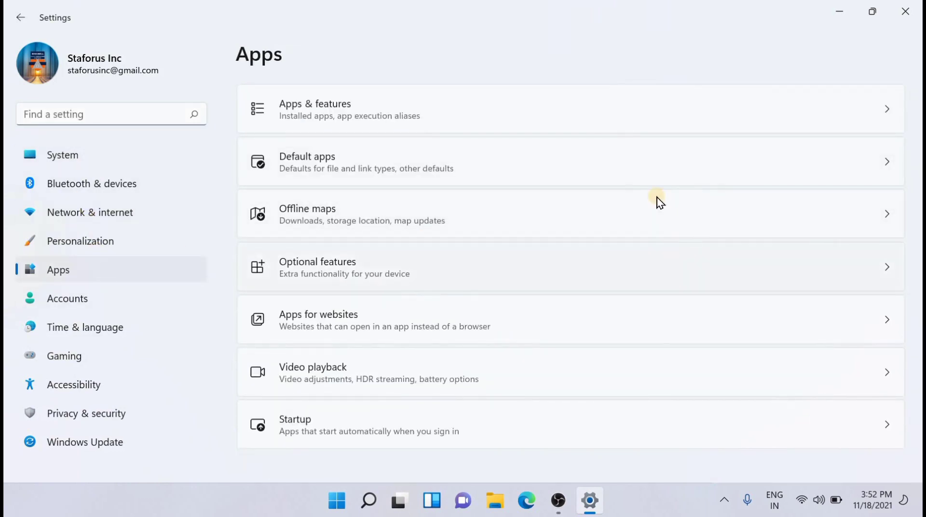
click(605, 117)
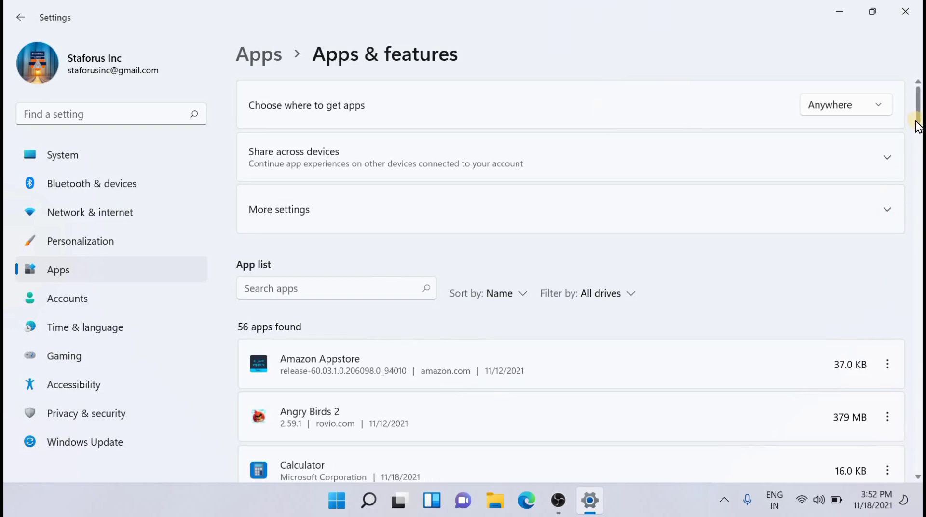
drag(917, 126, 919, 343)
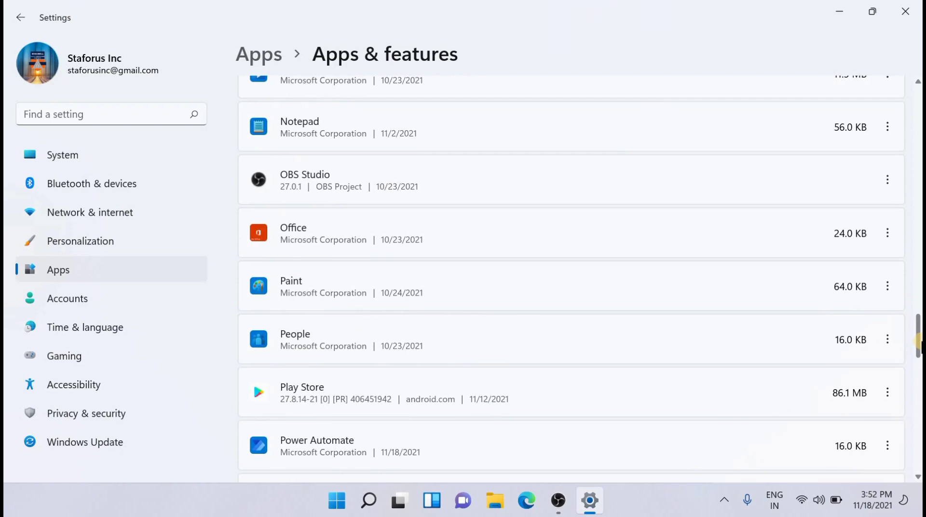
scroll(917, 345, down, 15)
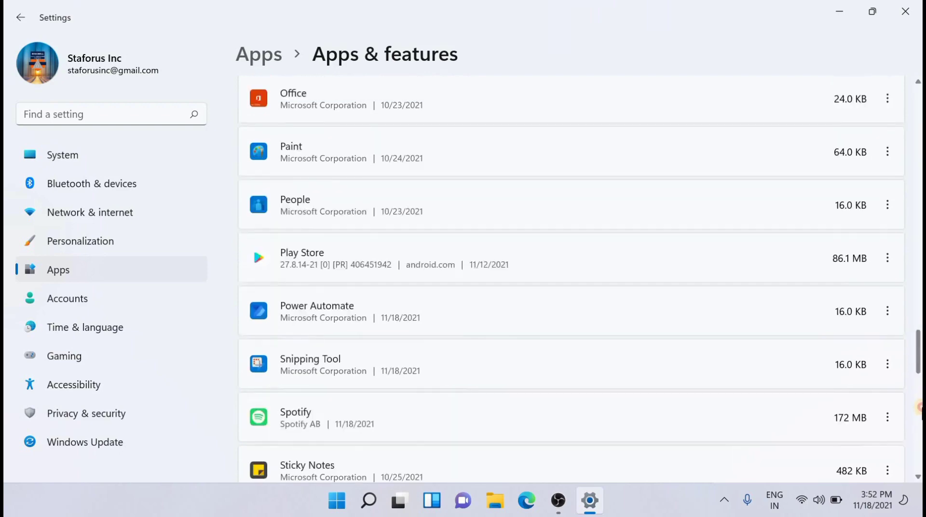
scroll(917, 343, up, 20)
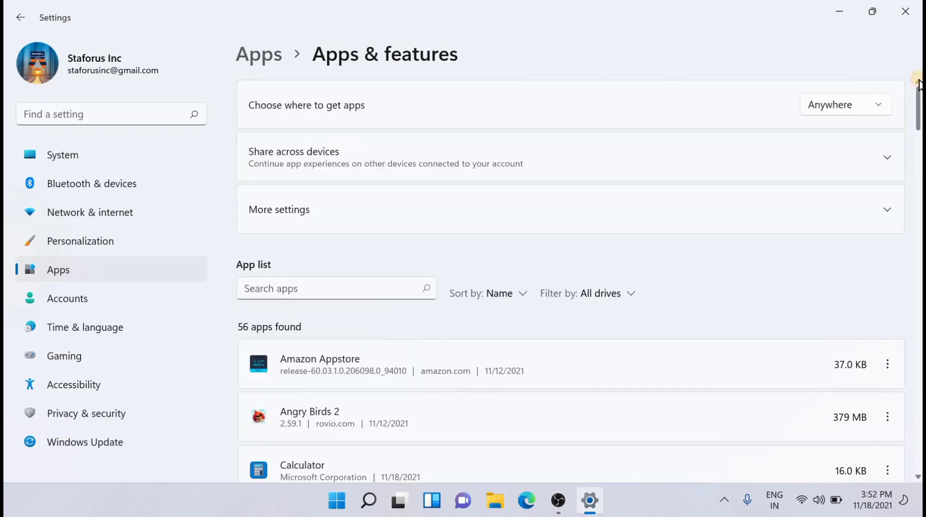
mouse_move(919, 96)
mouse_down()
mouse_move(917, 132)
mouse_move(917, 114)
mouse_up()
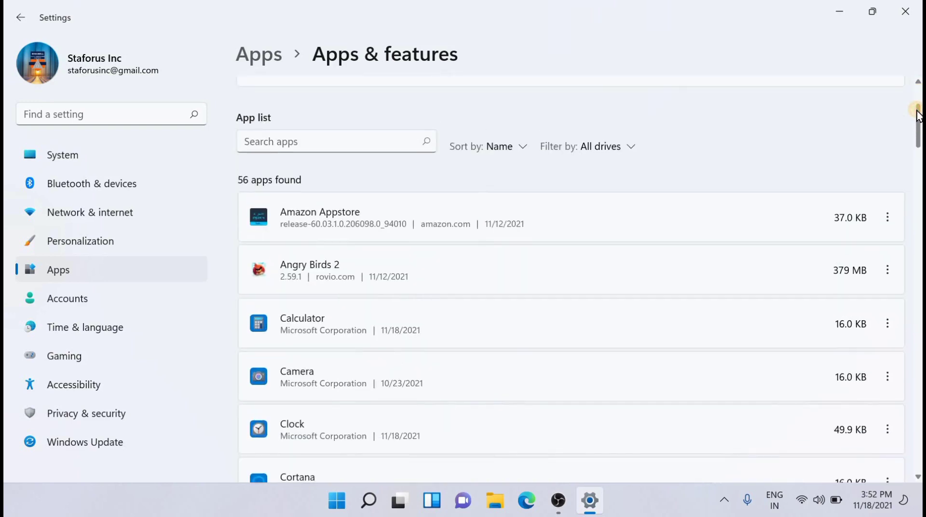
scroll(352, 269, down, 10)
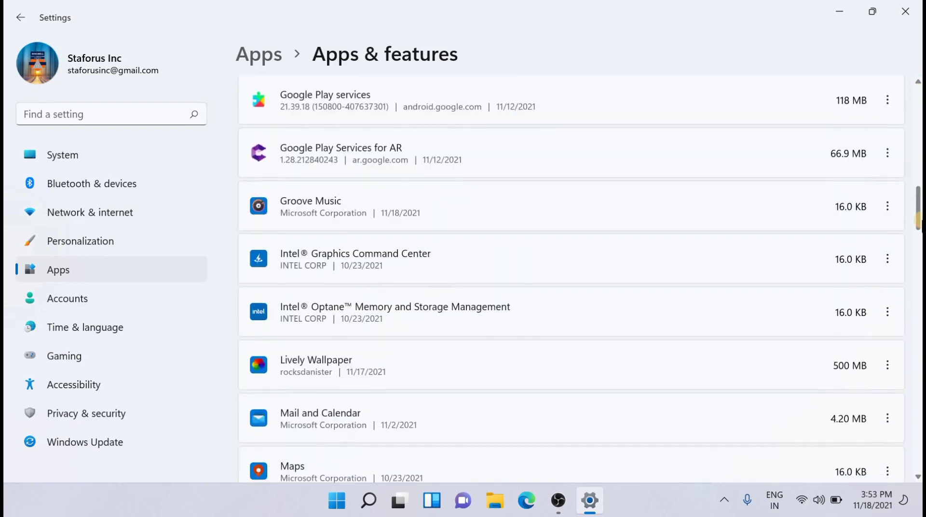
- Set Lively Wallpaper's background app permission to Never and close Settings
click(886, 366)
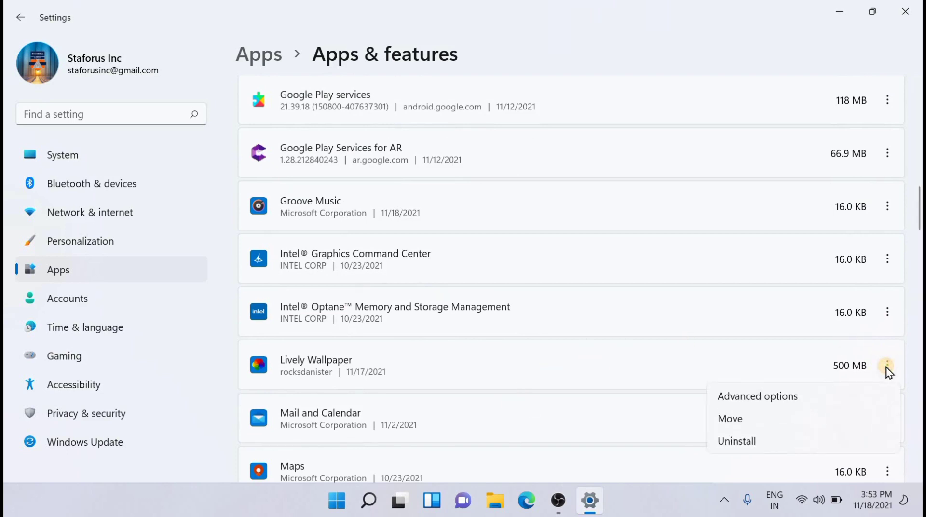
click(770, 398)
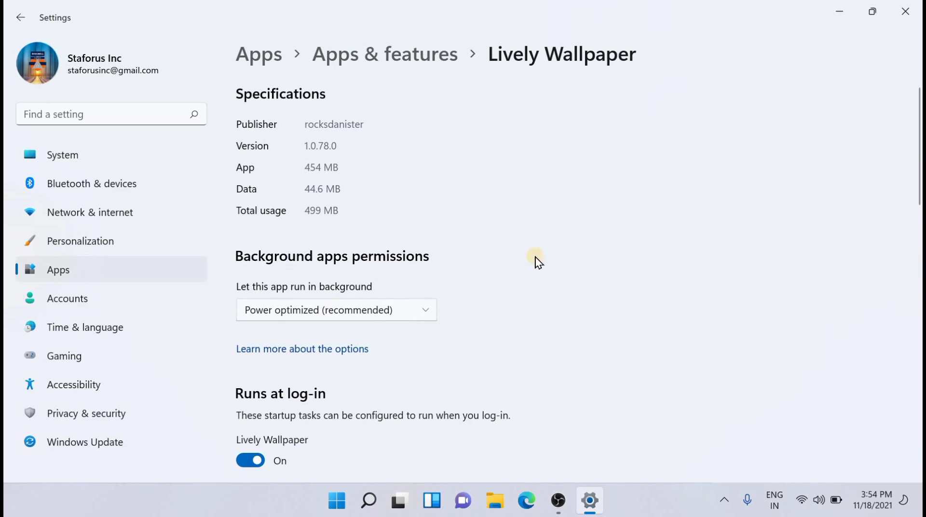
click(421, 311)
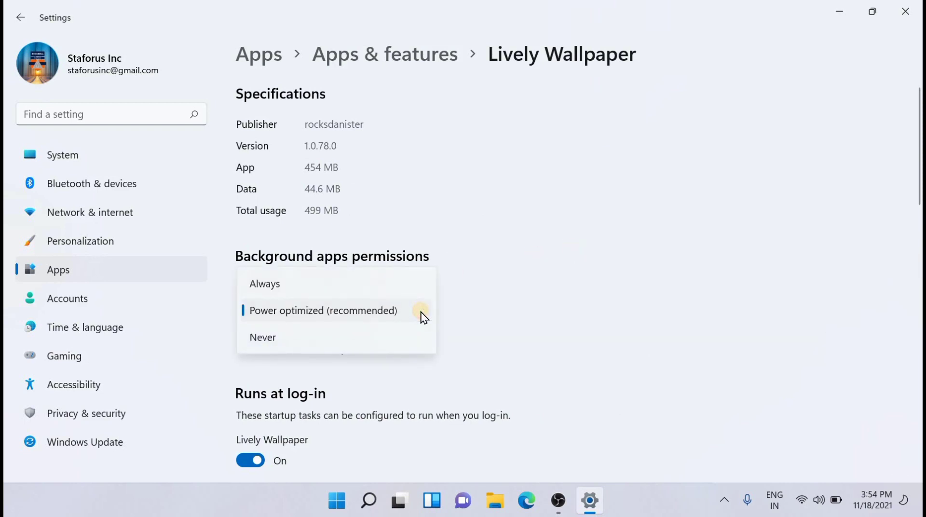
click(339, 342)
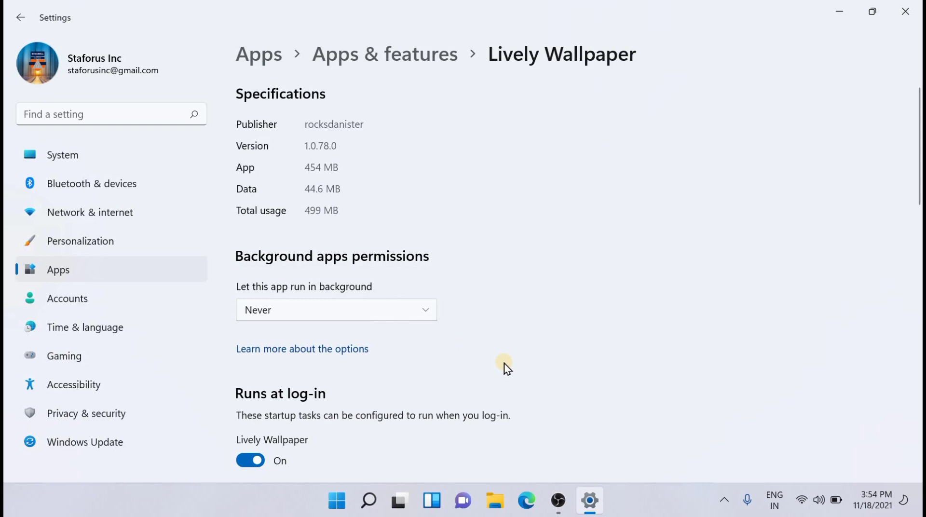
key(alt+F4)
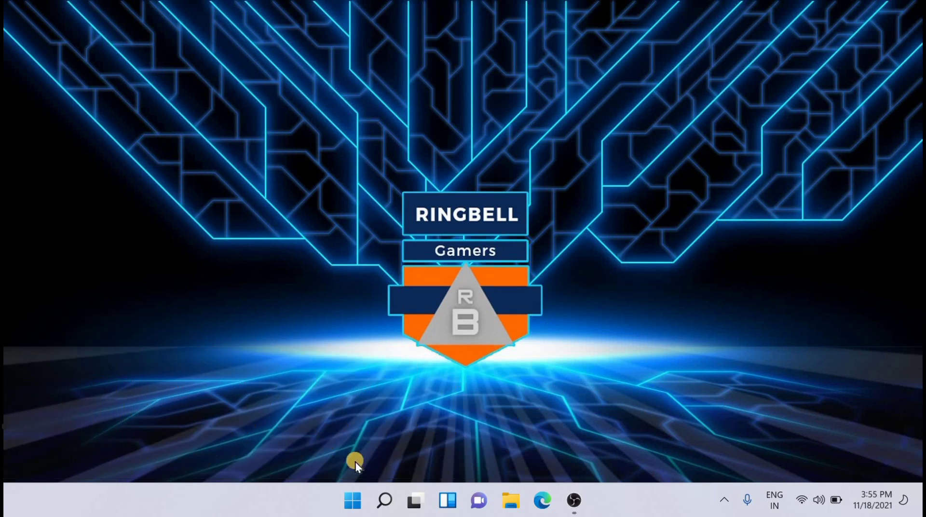
click(352, 500)
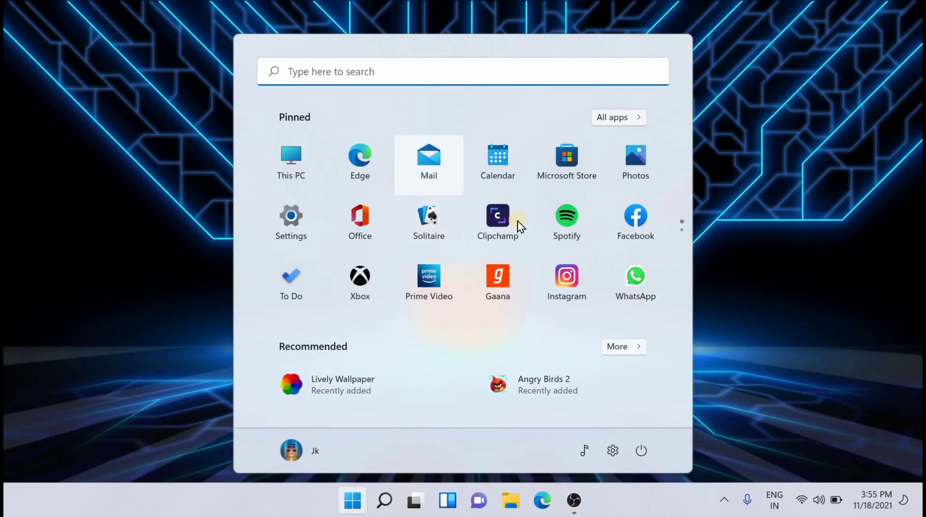
click(287, 223)
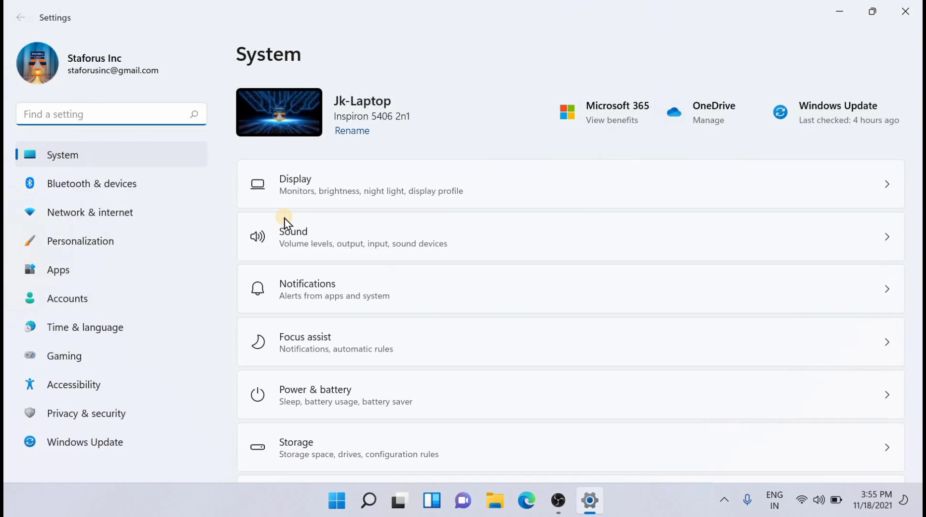
click(111, 157)
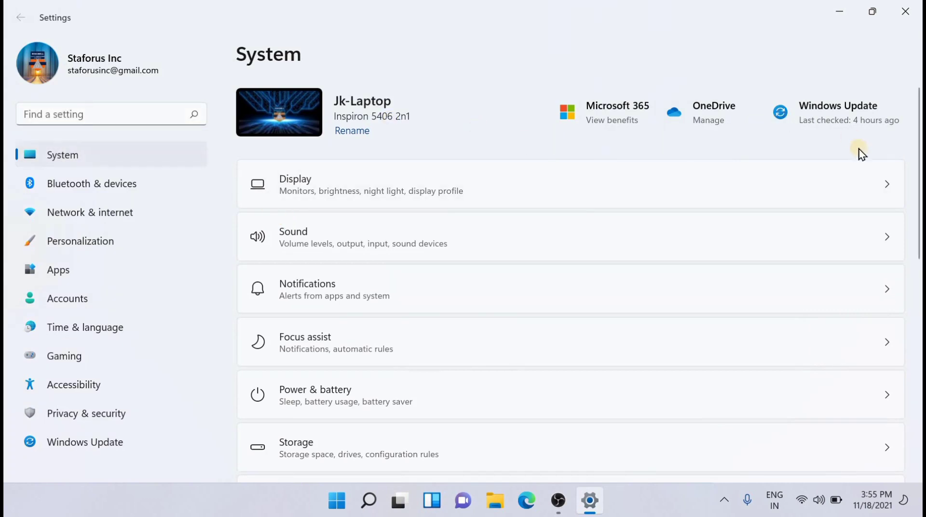
drag(919, 200, 916, 401)
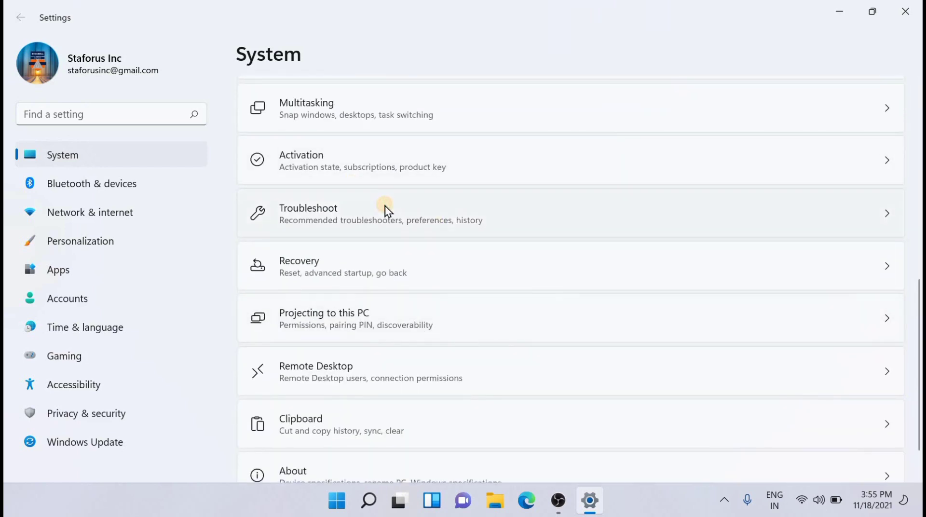
click(384, 206)
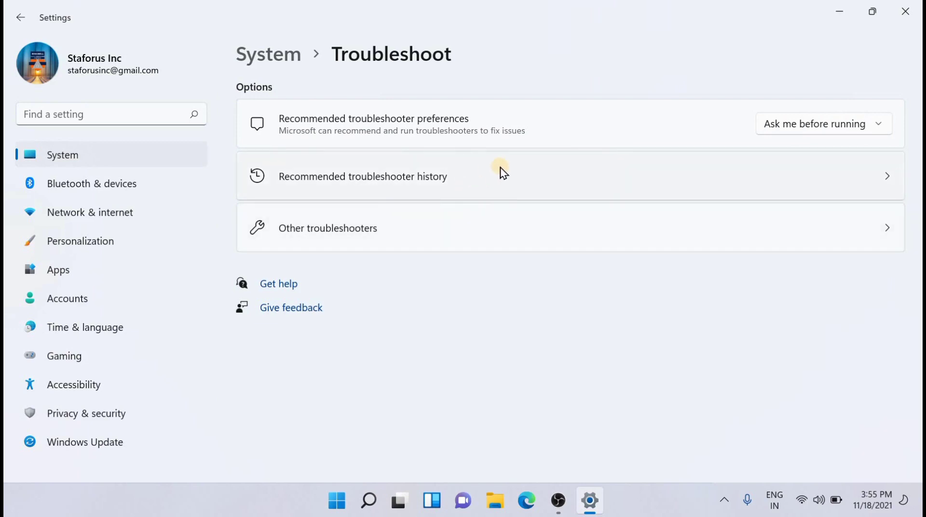
click(490, 224)
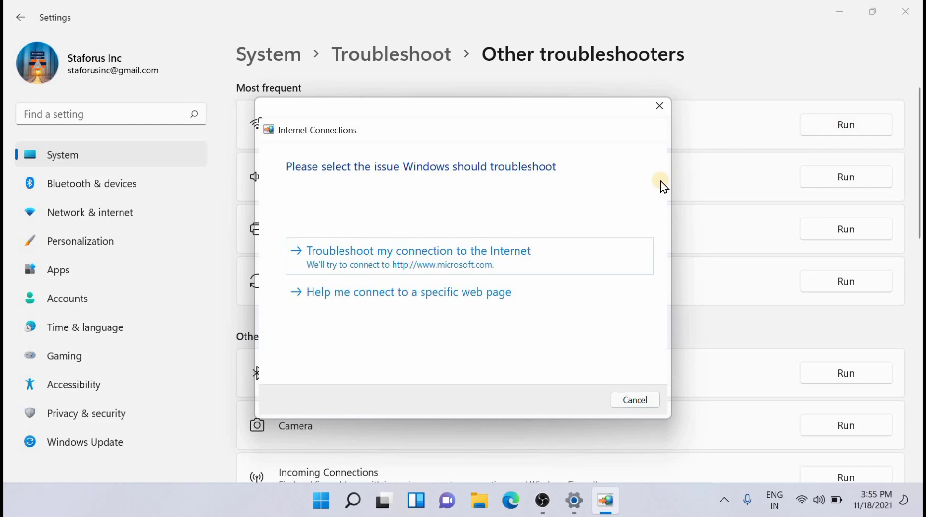
click(638, 401)
click(905, 11)
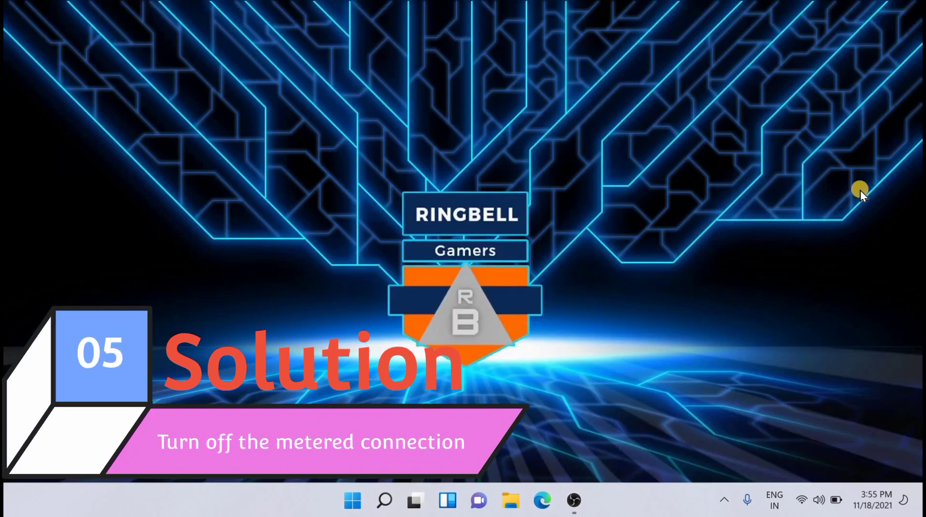
- Turn on Metered connection in the jk home wifi properties and close Settings
click(352, 500)
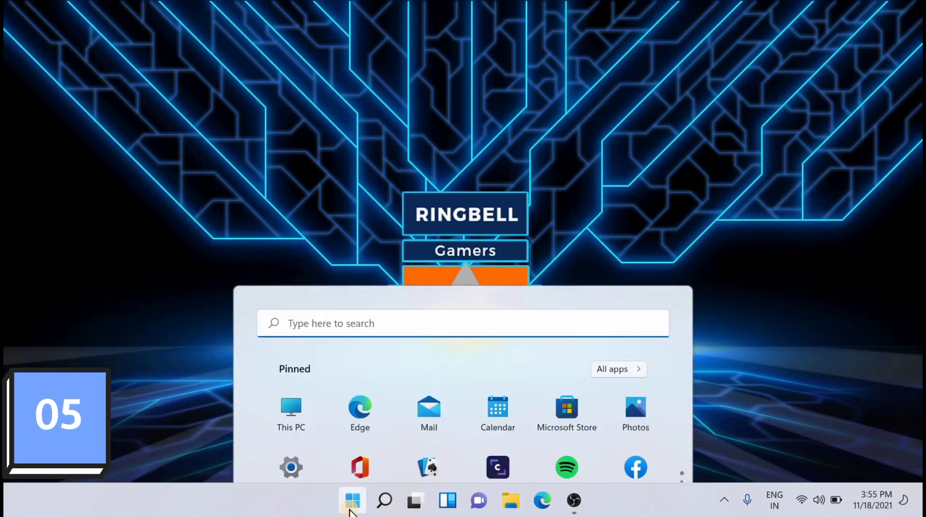
click(300, 221)
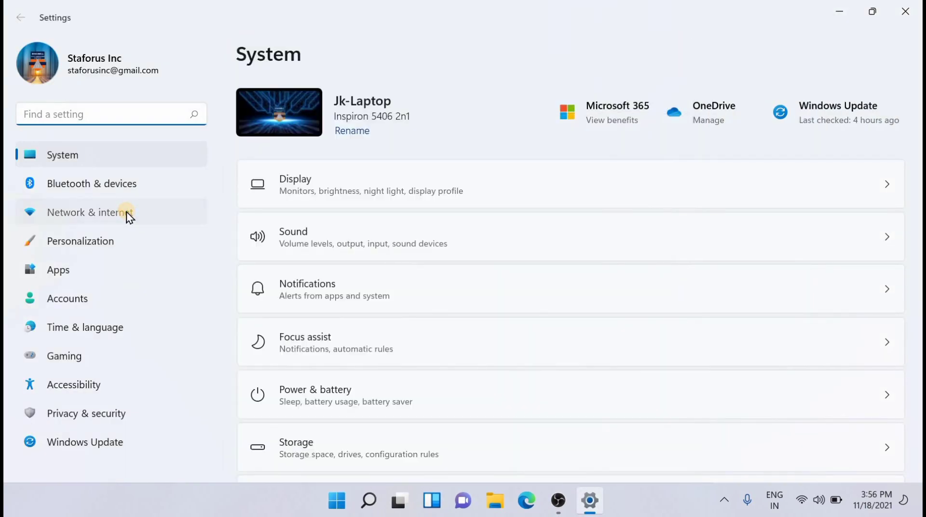
click(126, 213)
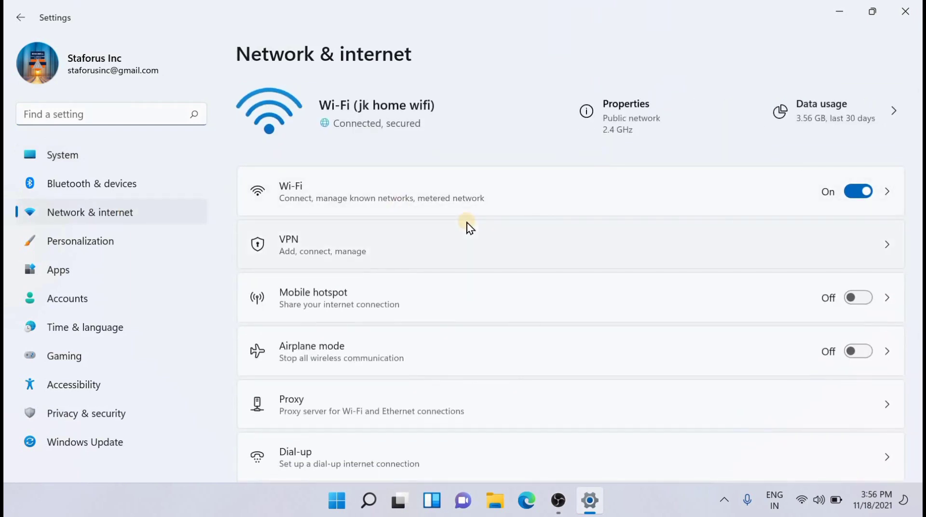
click(497, 188)
click(531, 162)
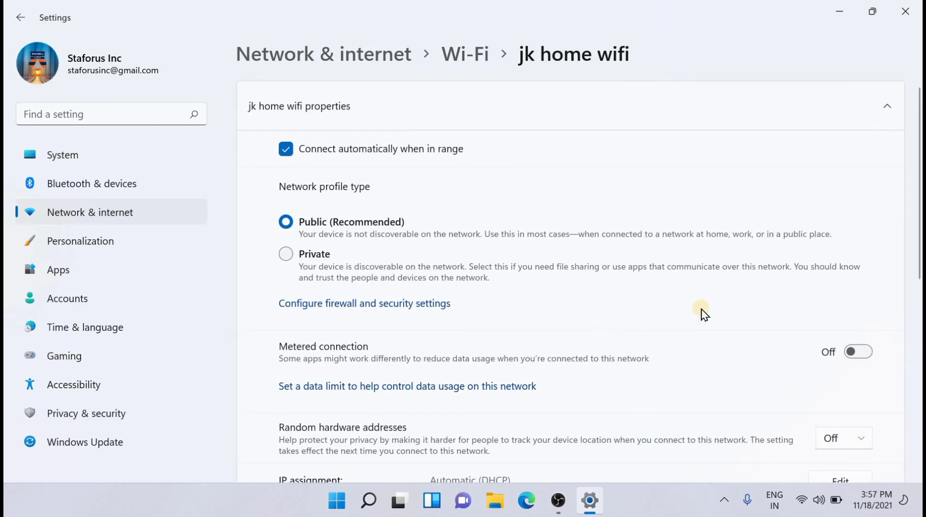
click(860, 354)
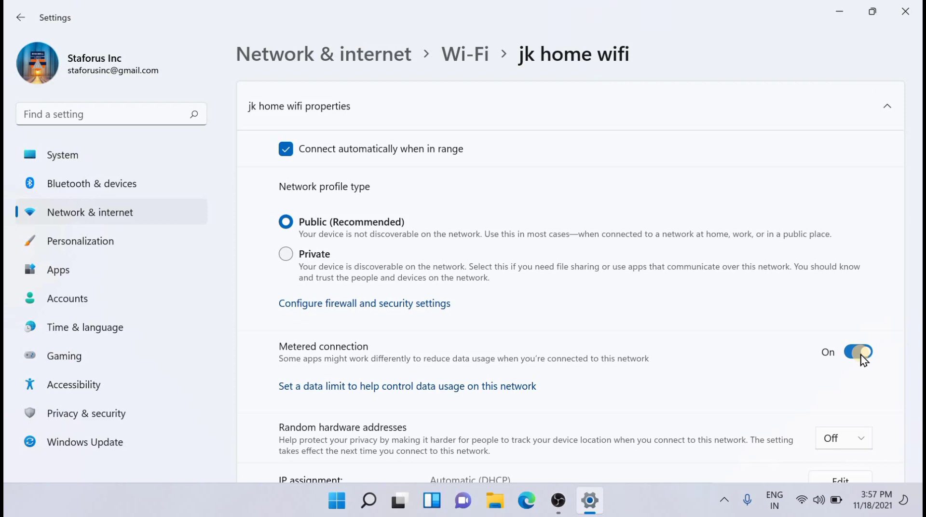
key(alt+F4)
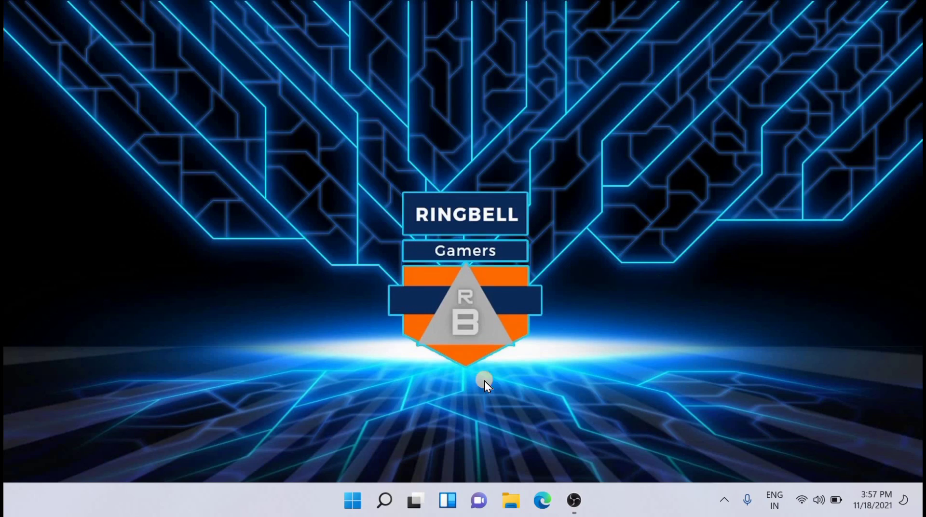
- Run mcpa.cpl and open the Wi-Fi connection's Properties
click(352, 501)
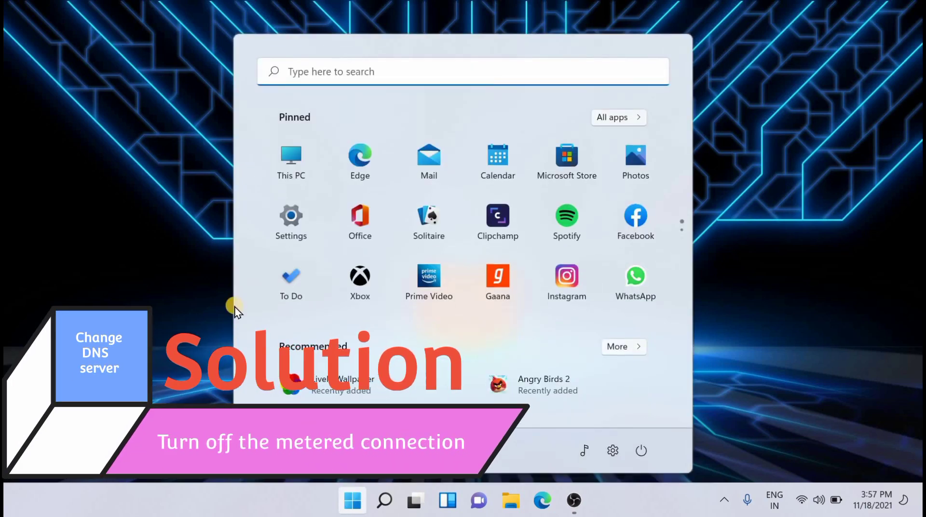
click(383, 71)
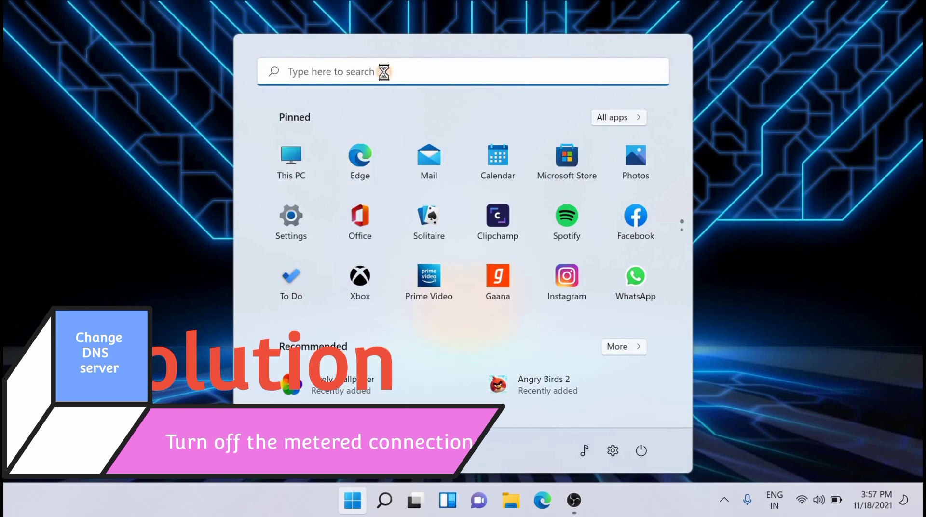
text(mcp)
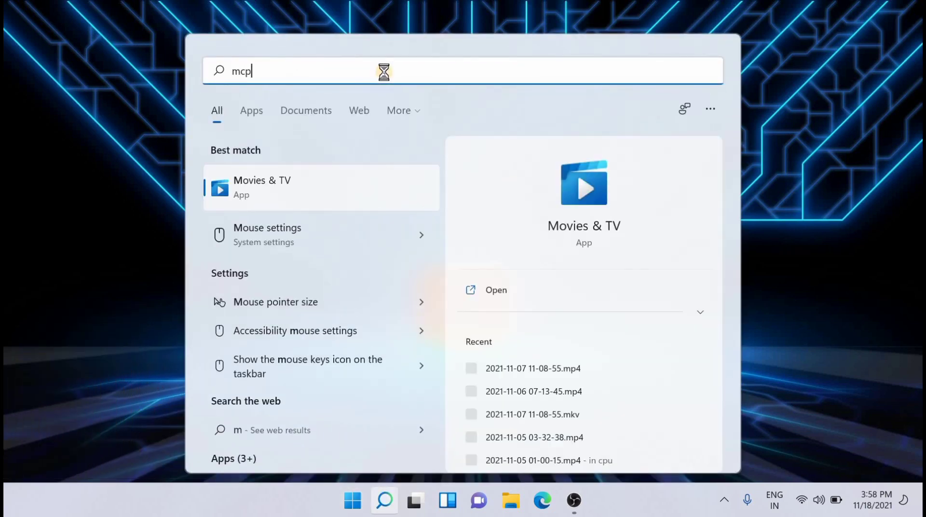
text(a.cpl)
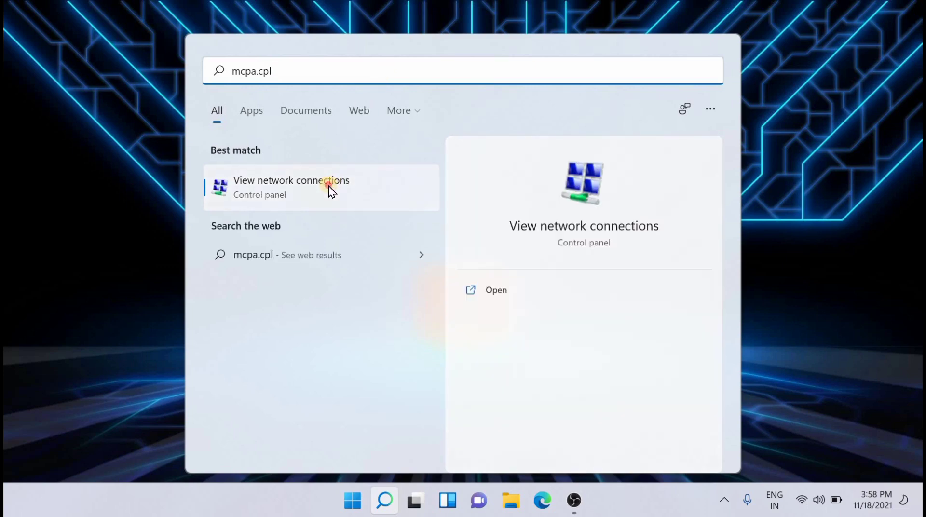
click(329, 188)
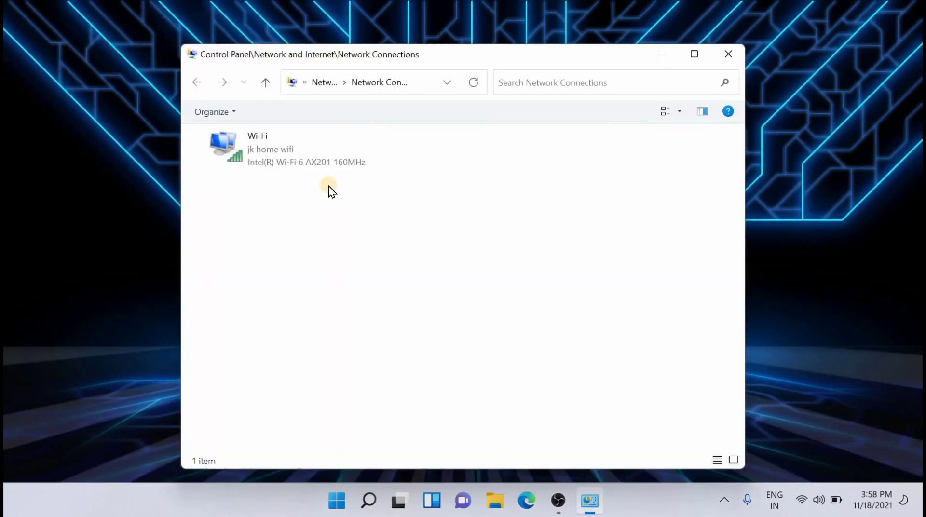
right_click(270, 148)
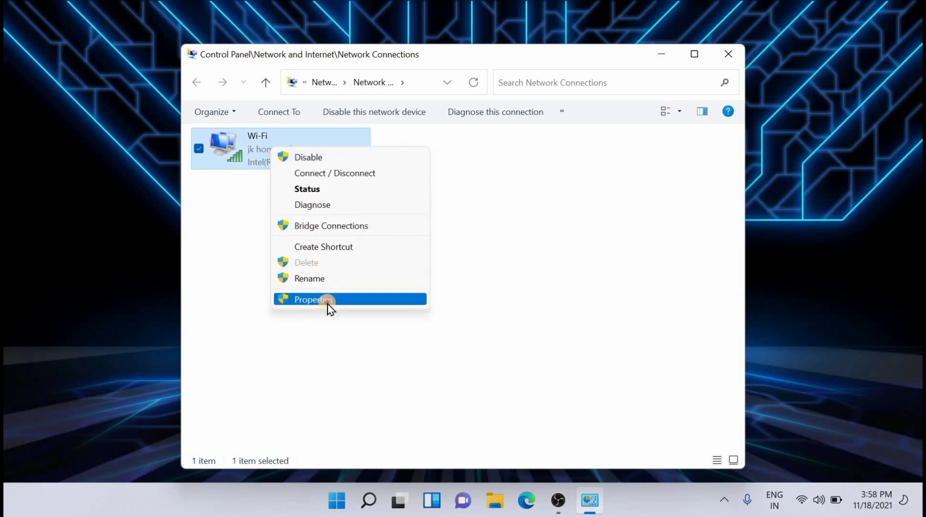
click(330, 299)
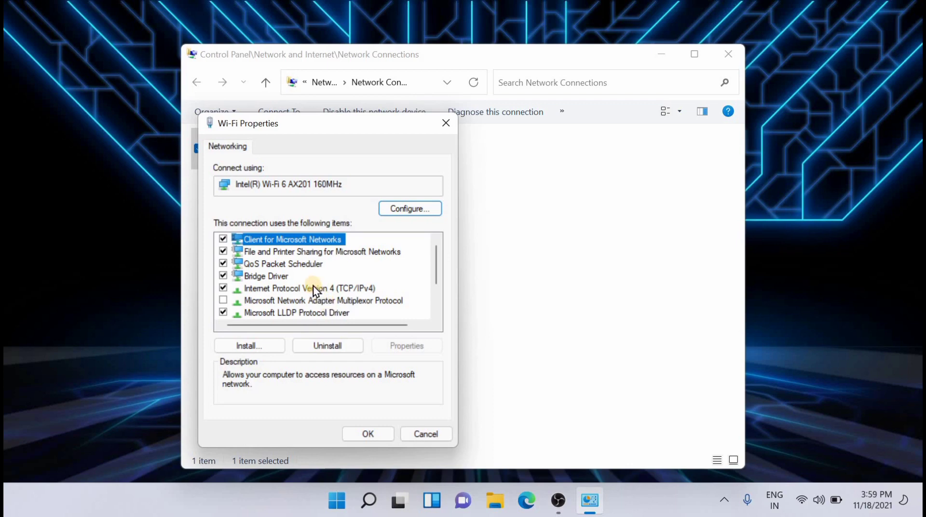
- In IPv4 Properties, enter DNS servers 8.8.8.8 preferred and 8.8.4.4 alternate
click(313, 286)
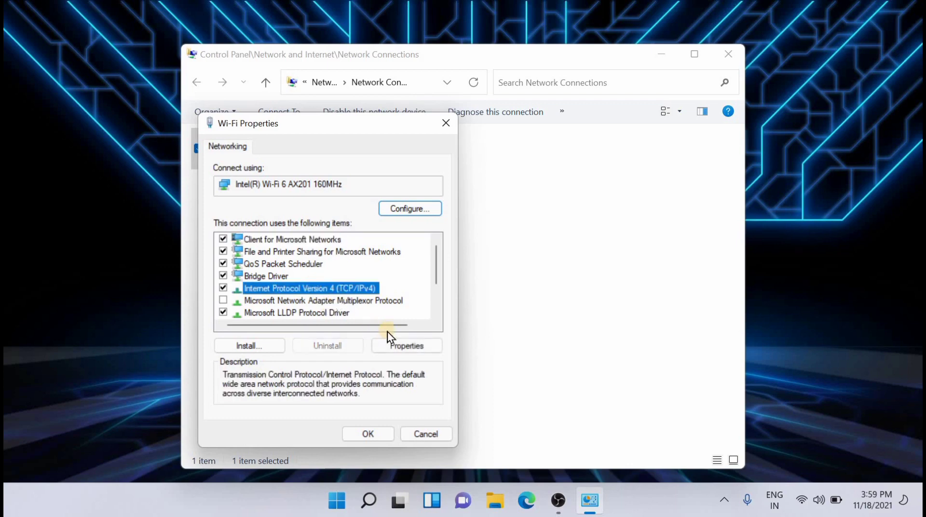
click(412, 345)
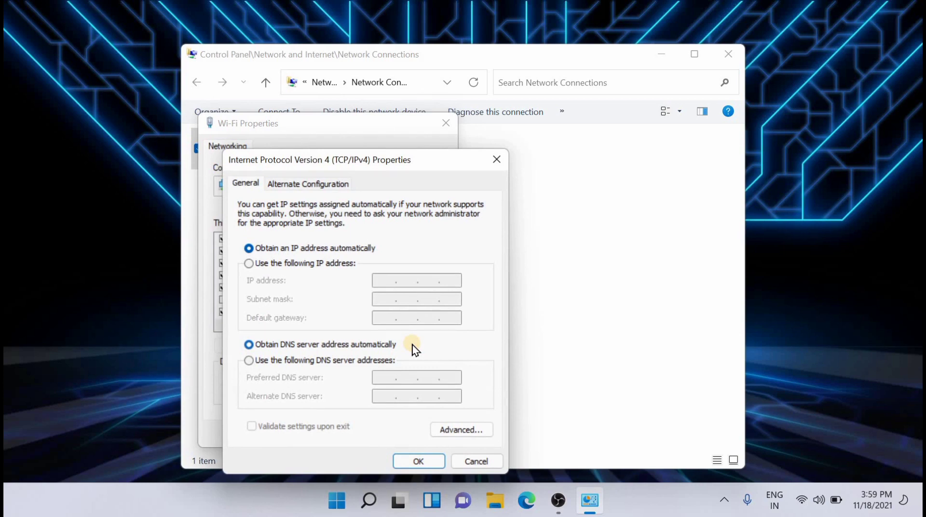
click(250, 361)
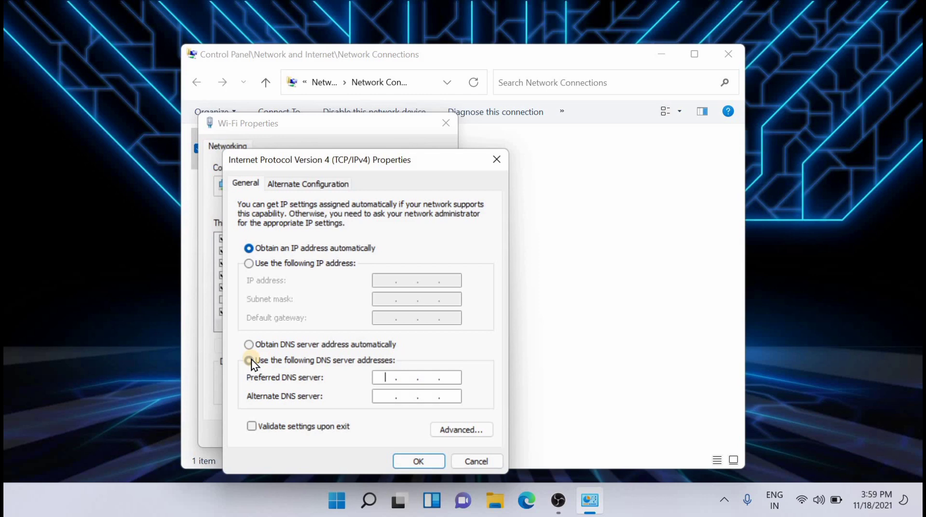
text(8.8.8.8)
click(381, 395)
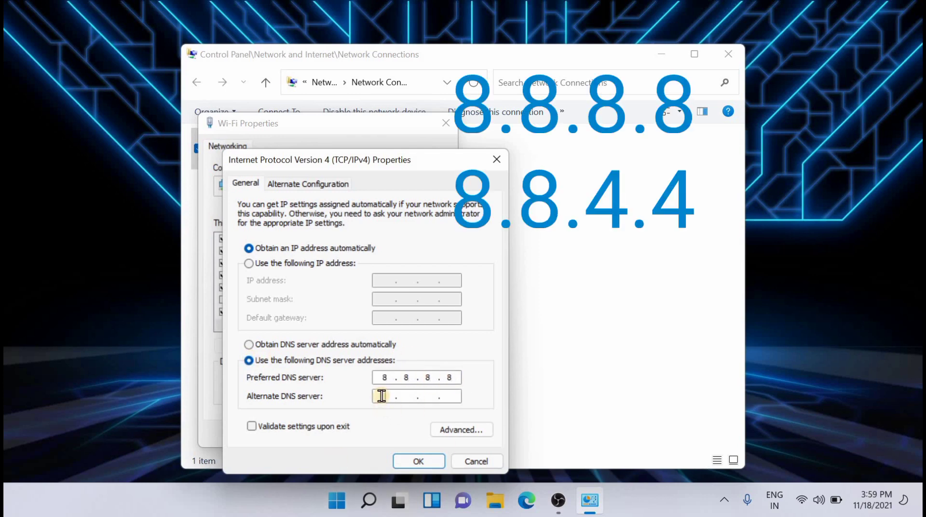
text(8.8.4.4)
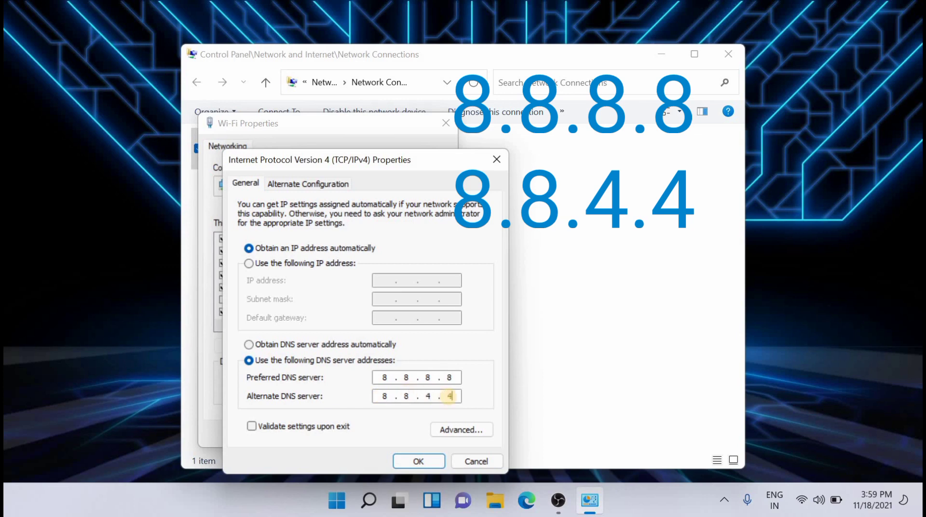